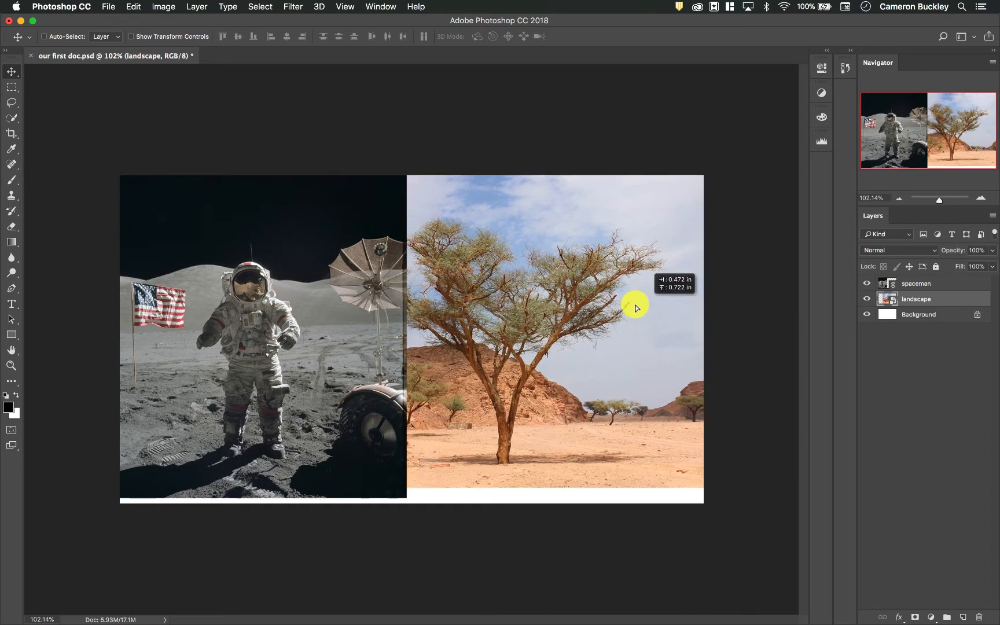
- Select the spaceman layer and move it down slightly to cover the white strip beneath the photo
left_click(918, 316)
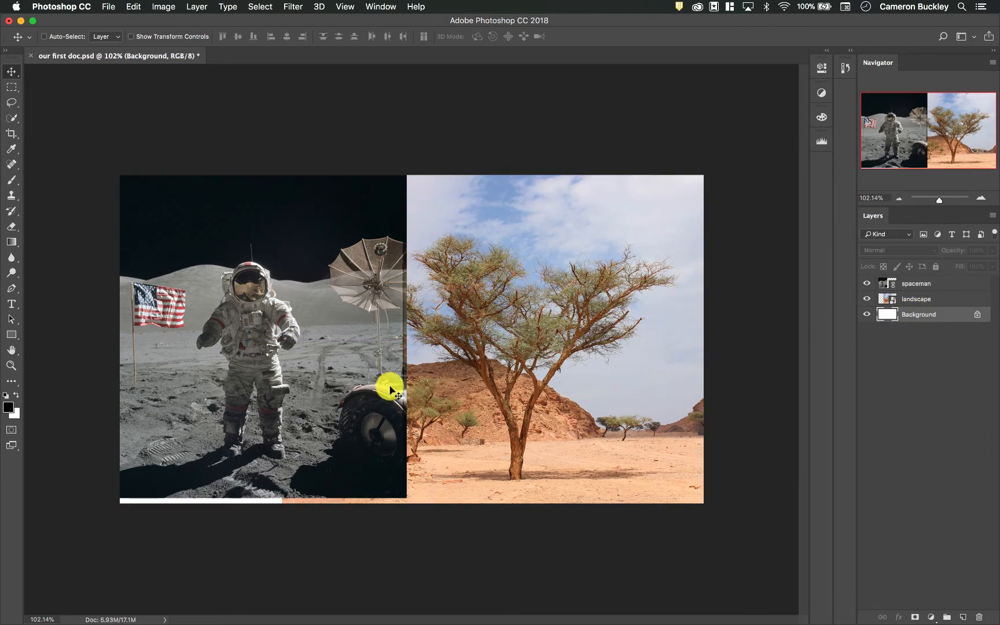
left_click(916, 300)
left_click(938, 285)
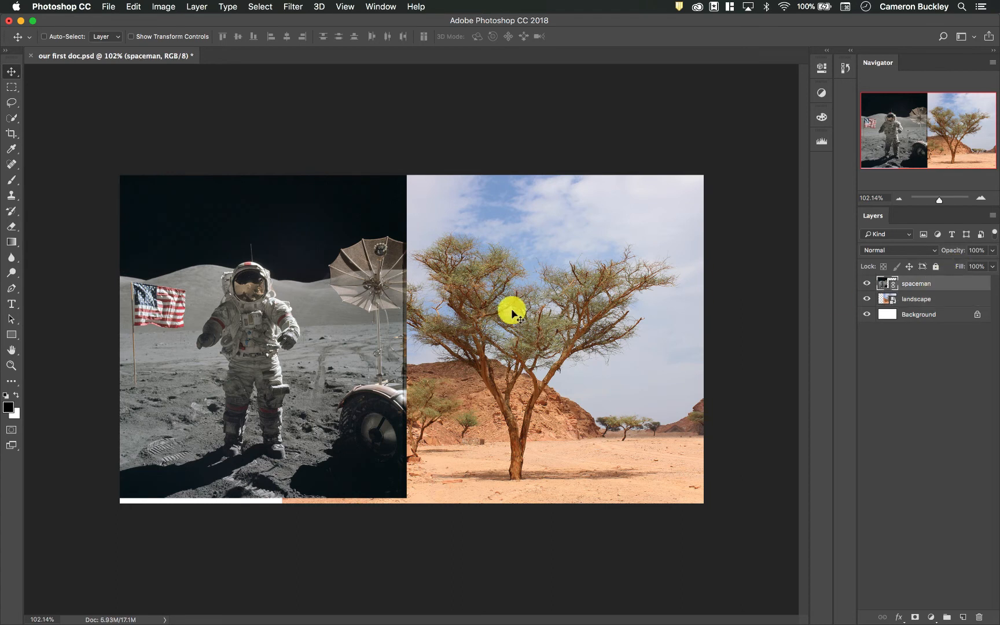
left_click_drag(346, 287, 345, 295)
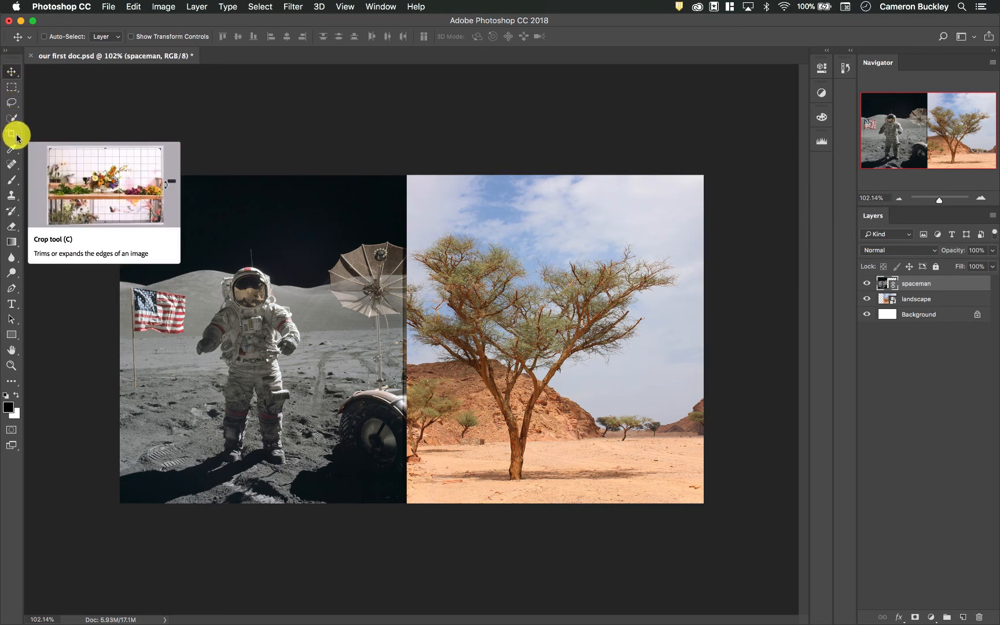
- Crop the canvas inward from both sides, cutting through the astronaut and keeping the dish and tree
key("c")
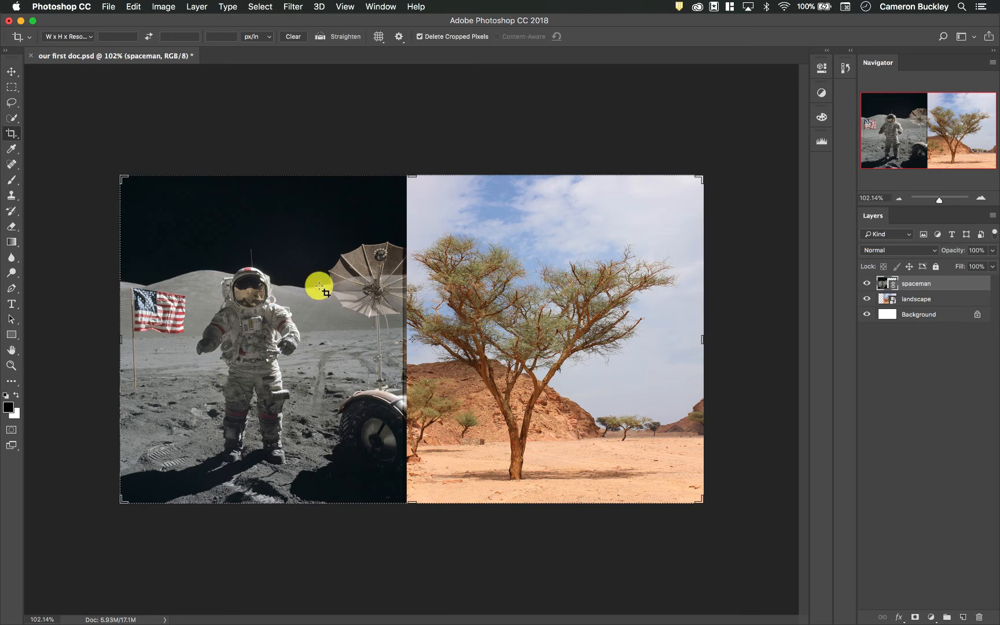
left_click_drag(119, 176, 143, 179)
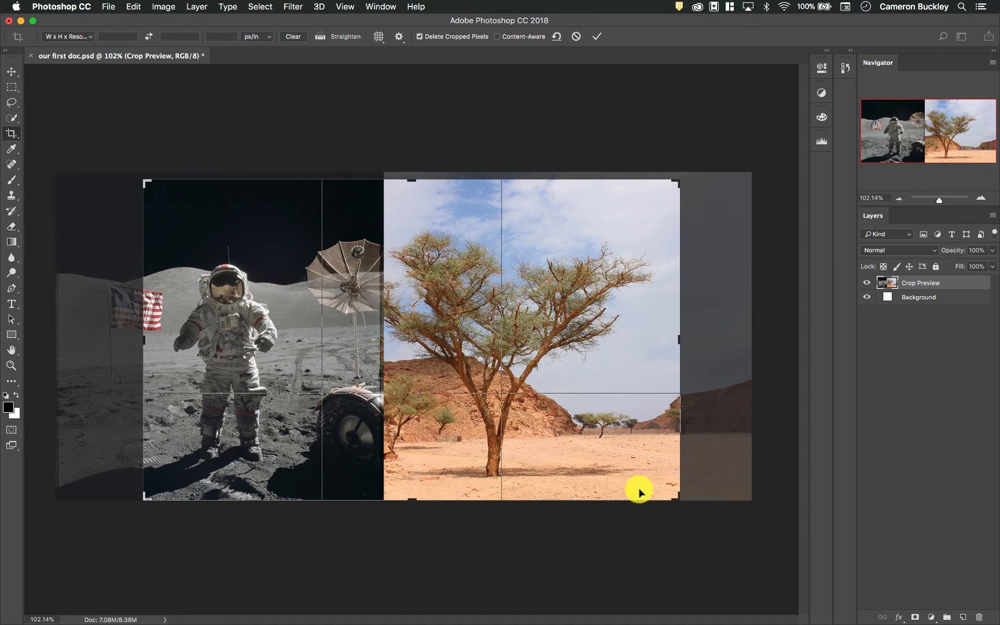
left_click_drag(679, 501, 637, 482)
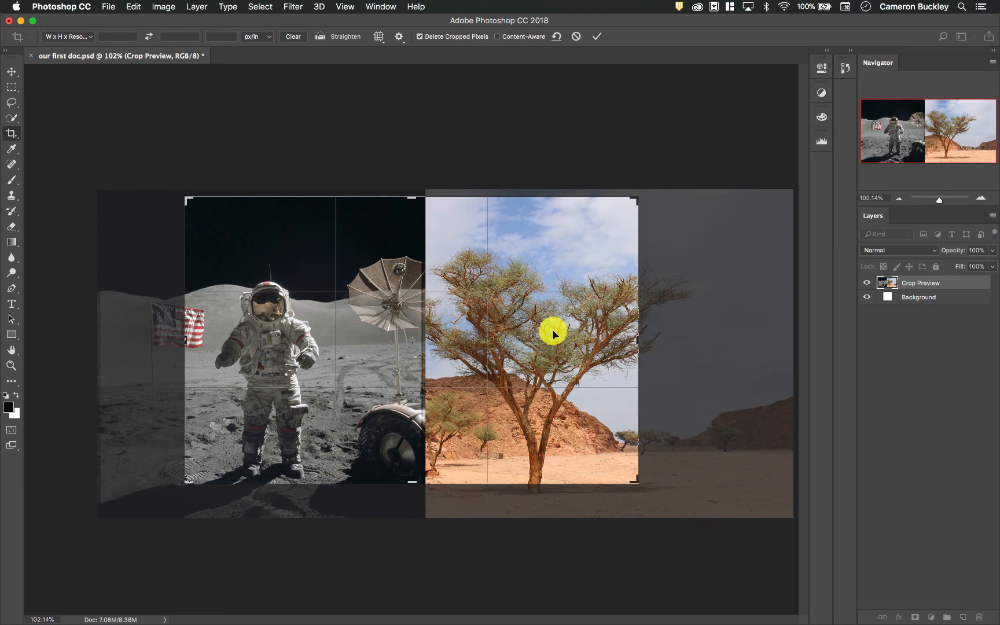
left_click_drag(185, 339, 230, 339)
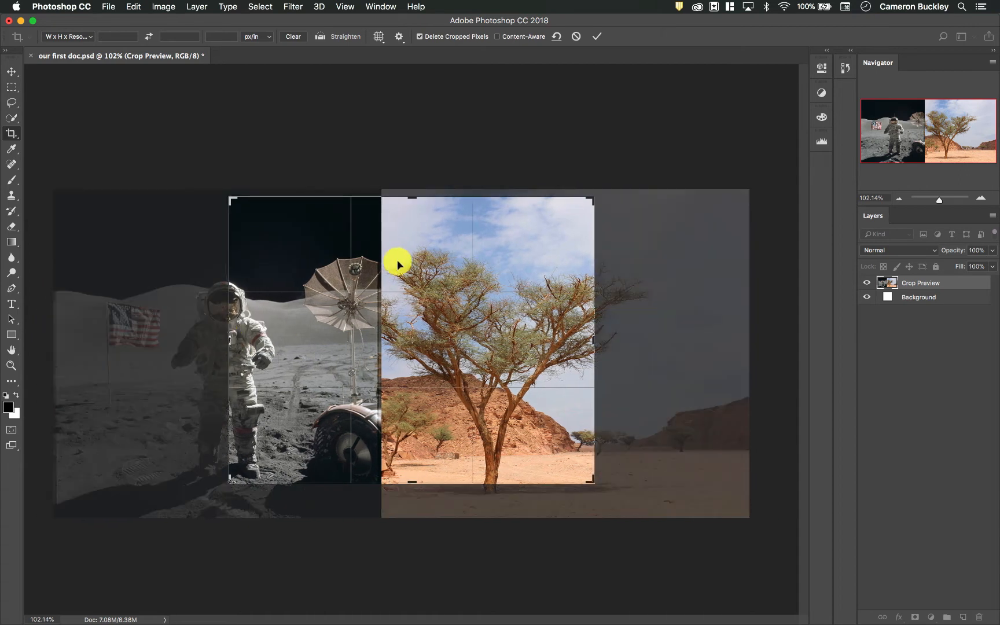
left_click(597, 37)
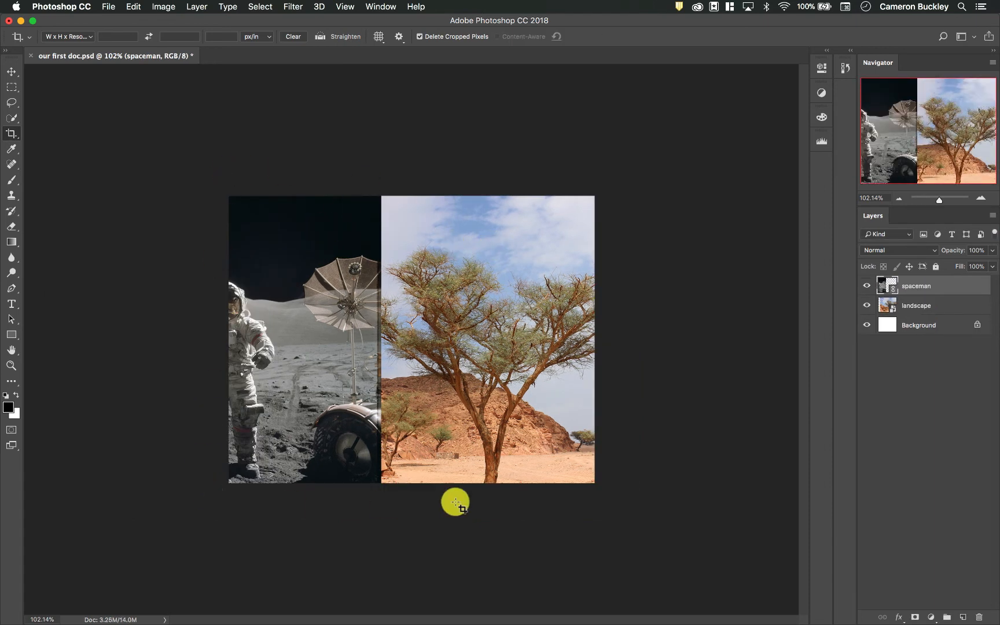
- Move the spaceman layer to bring the whole astronaut back onto the canvas, and refine its placement with Free Transform at 26.81% scale
left_click(11, 70)
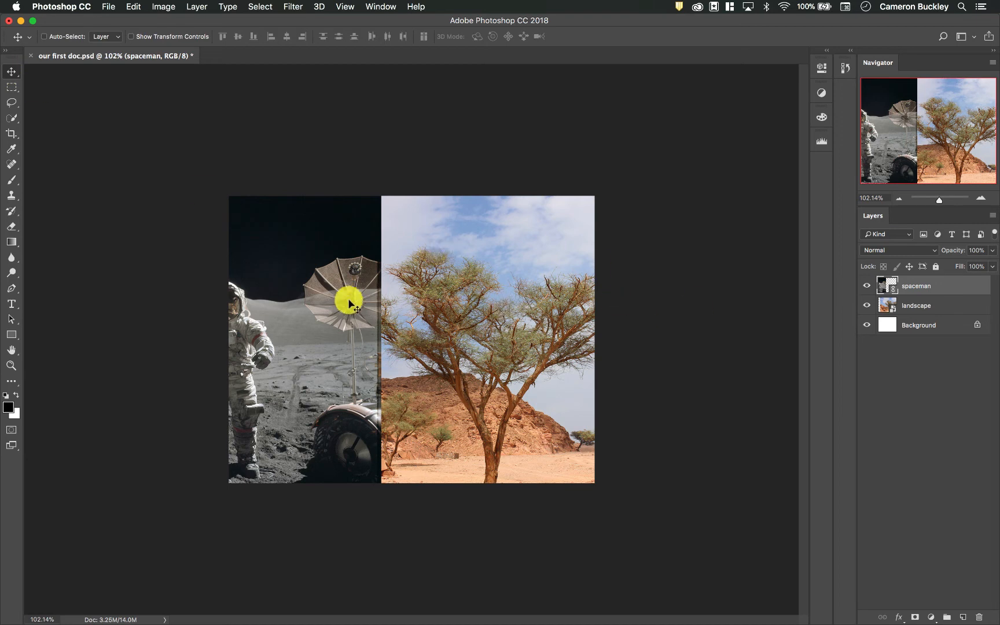
left_click_drag(302, 334, 451, 322)
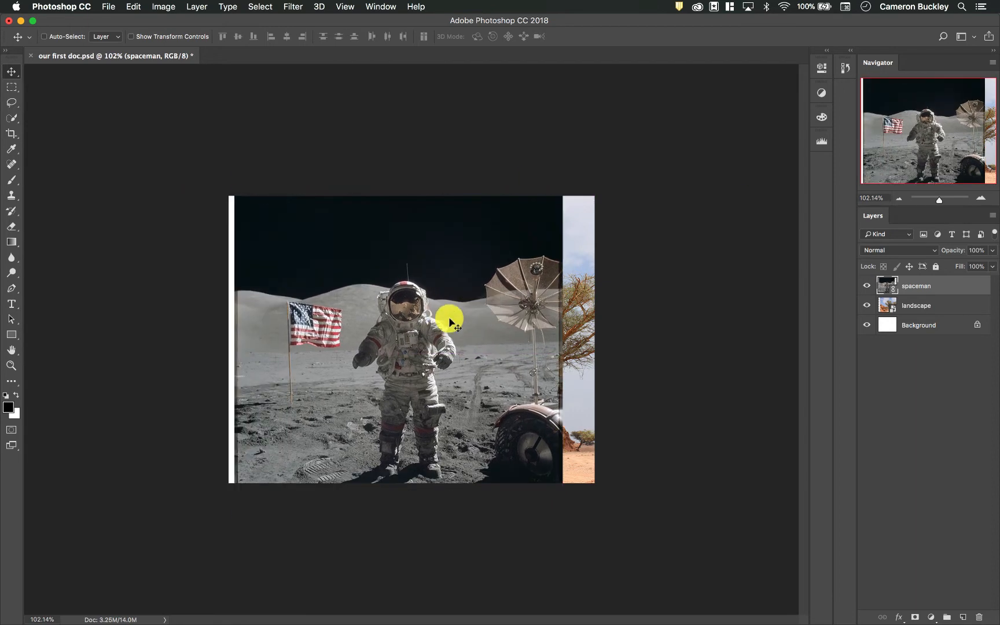
key("super+t")
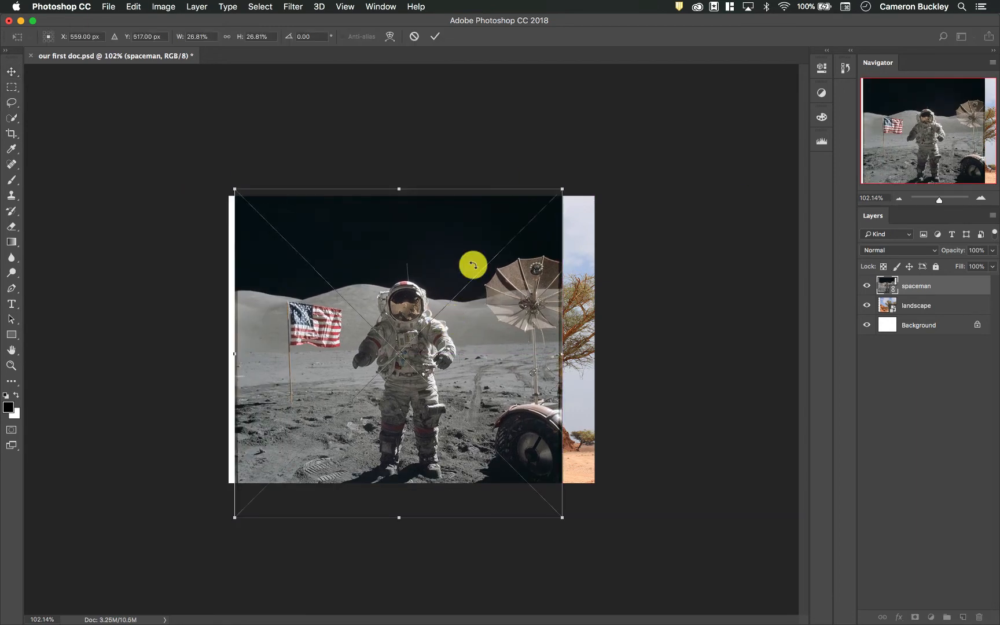
left_click_drag(564, 186, 457, 293)
left_click_drag(416, 379, 438, 320)
left_click_drag(479, 221, 544, 166)
left_click_drag(492, 255, 433, 294)
left_click_drag(483, 194, 531, 156)
left_click_drag(482, 273, 463, 287)
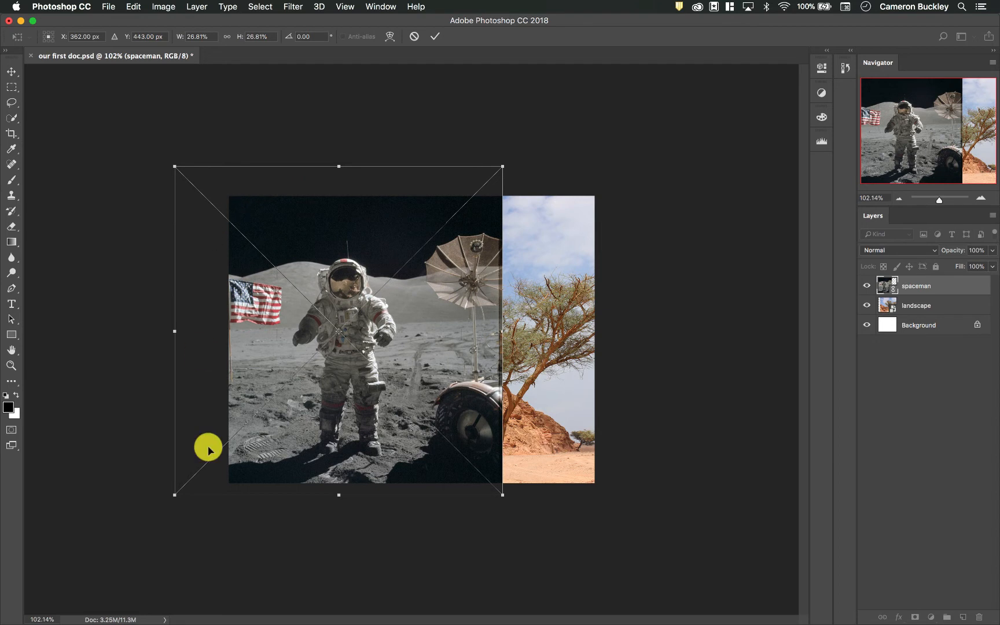
key("Return")
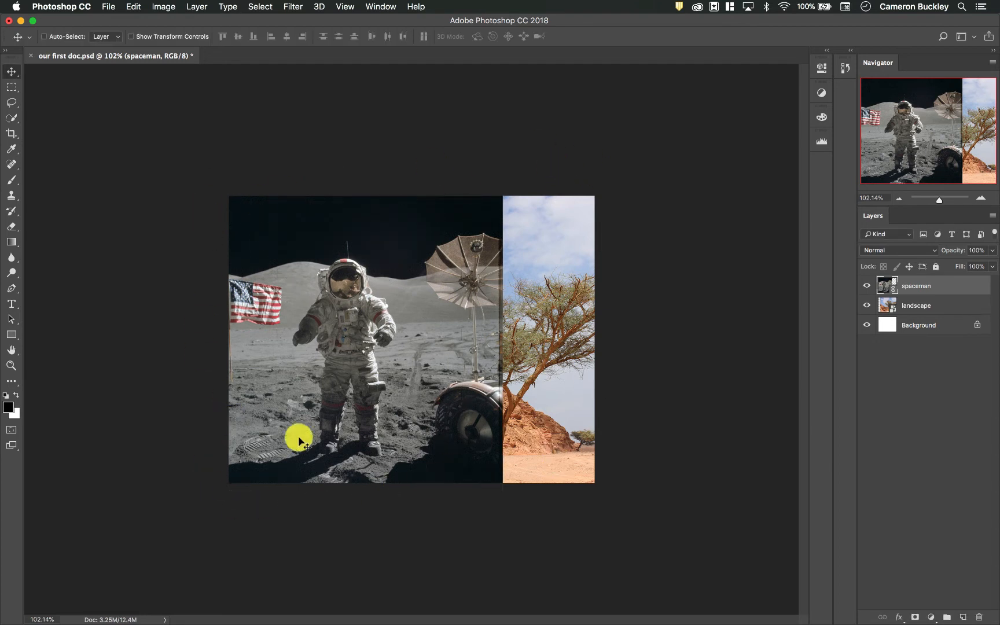
- Pull a new crop frame in around the astronaut and part of the tree, using the Rule of Thirds overlay
left_click(11, 133)
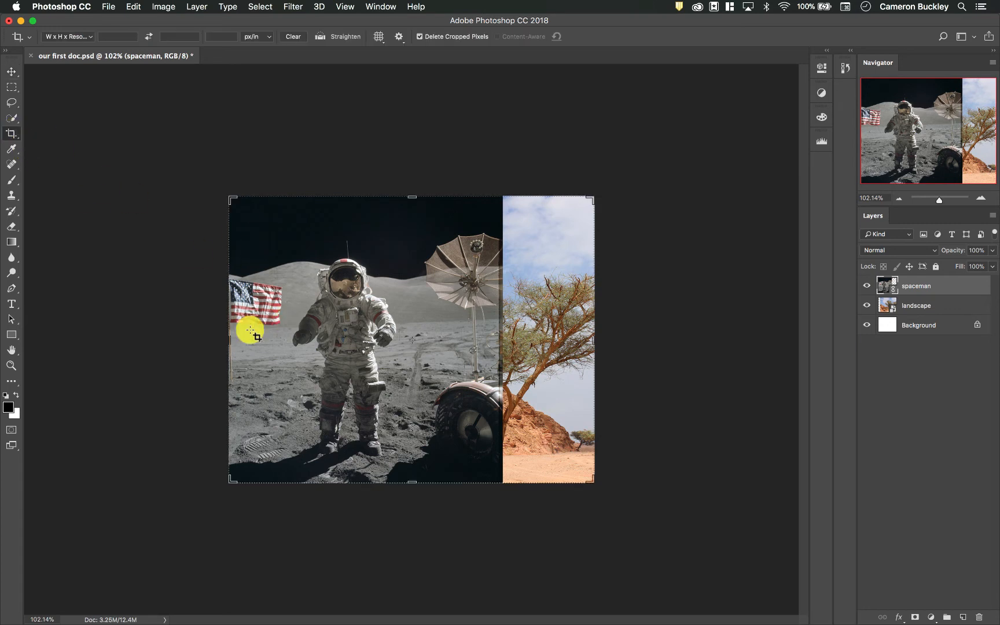
mouse_move(229, 337)
left_mouse_down()
mouse_move(196, 336)
mouse_move(237, 339)
left_mouse_up()
mouse_move(237, 206)
left_mouse_down()
mouse_move(239, 196)
mouse_move(296, 236)
mouse_move(237, 202)
left_mouse_up()
mouse_move(236, 349)
left_mouse_down()
mouse_move(225, 339)
mouse_move(252, 340)
left_mouse_up()
mouse_move(584, 340)
left_mouse_down()
mouse_move(574, 344)
mouse_move(602, 341)
mouse_move(567, 345)
left_mouse_up()
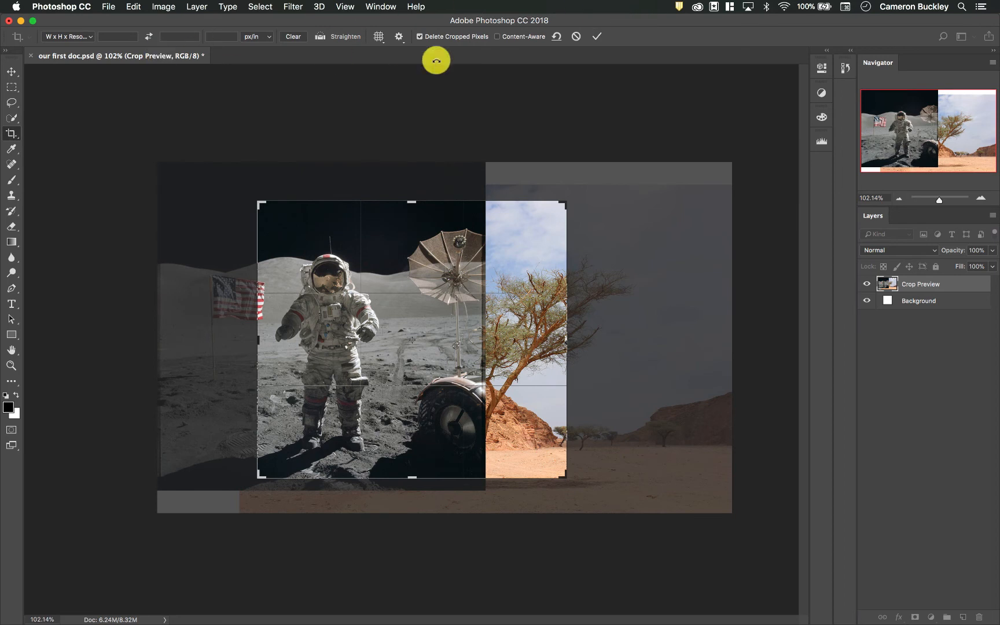
left_click(380, 38)
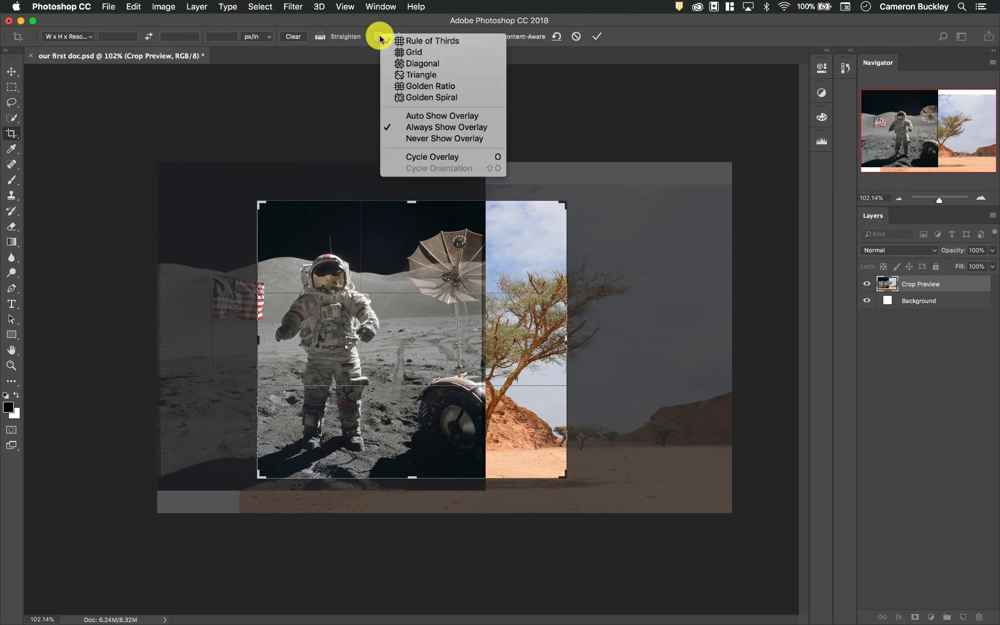
left_click(412, 41)
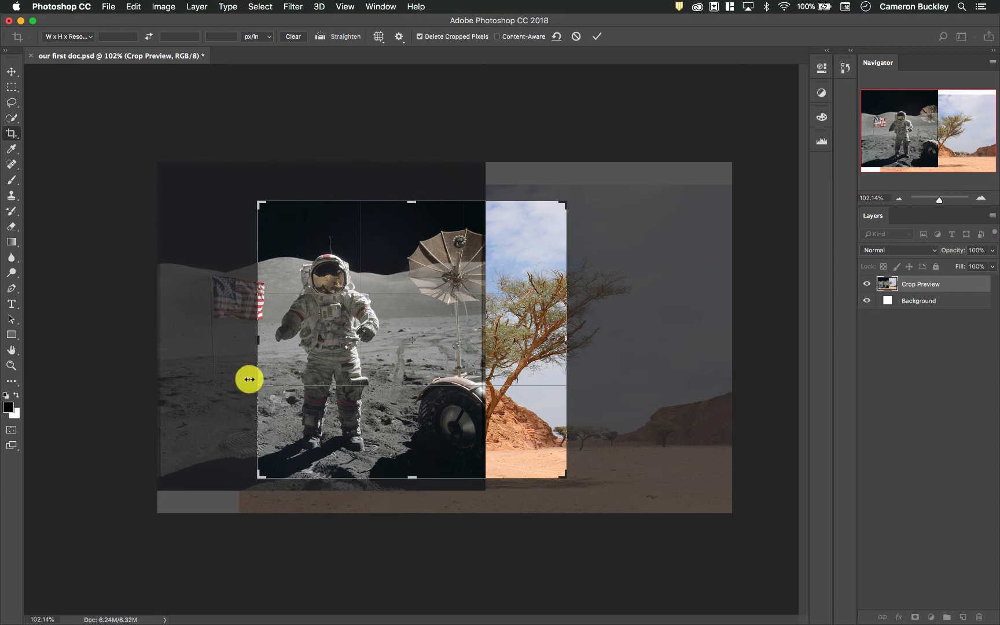
- Make the crop frame wider and shorter, position the flag and astronaut inside it, and apply the crop
left_click_drag(562, 472, 589, 439)
left_click(540, 367)
left_click_drag(540, 368, 587, 360)
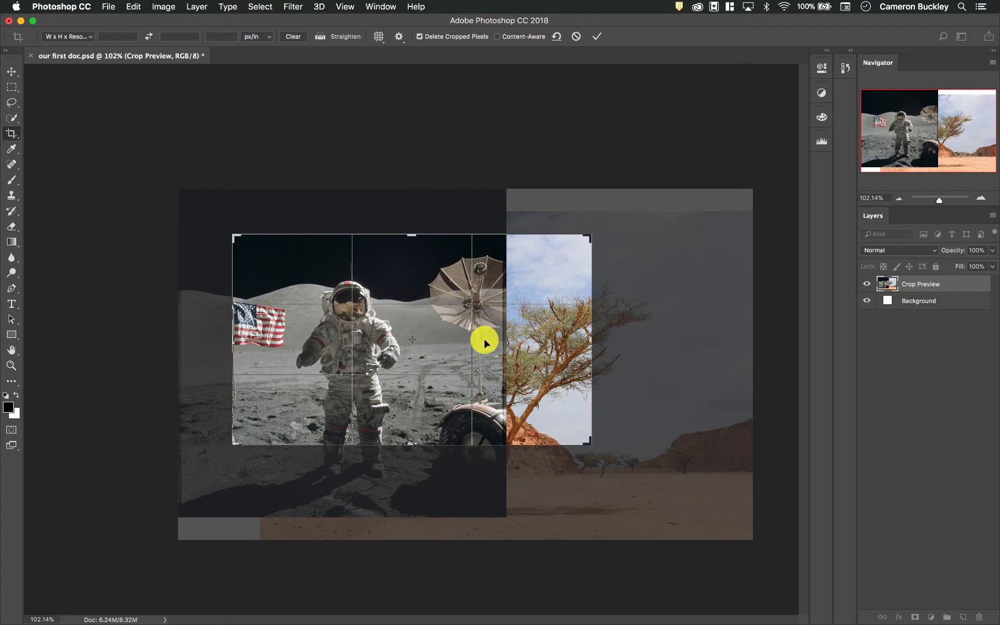
key("Return")
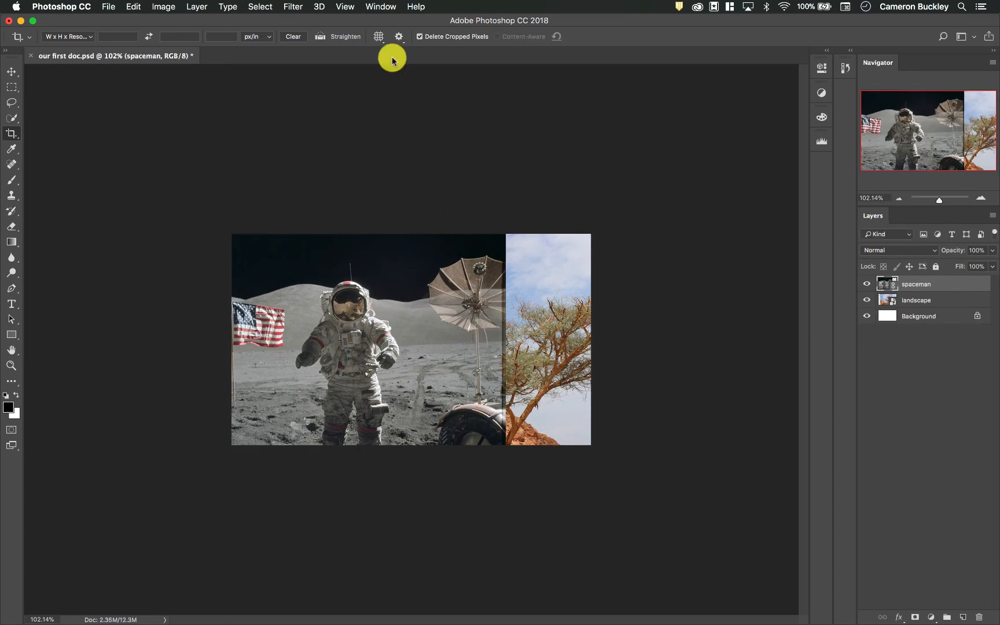
- Undo the crop and shift the image inside the crop frame to leave more space beside the flag
key("super+z")
left_click_drag(435, 330, 470, 336)
key("Return")
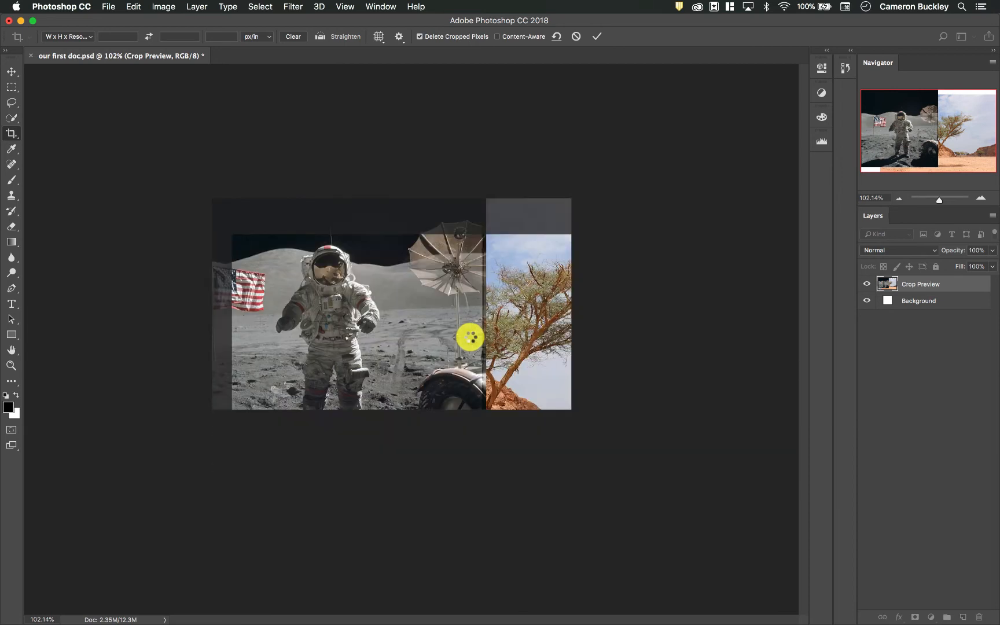
key("super+z")
- Try the Grid and Golden Spiral crop overlays and return to Rule of Thirds
left_click(377, 37)
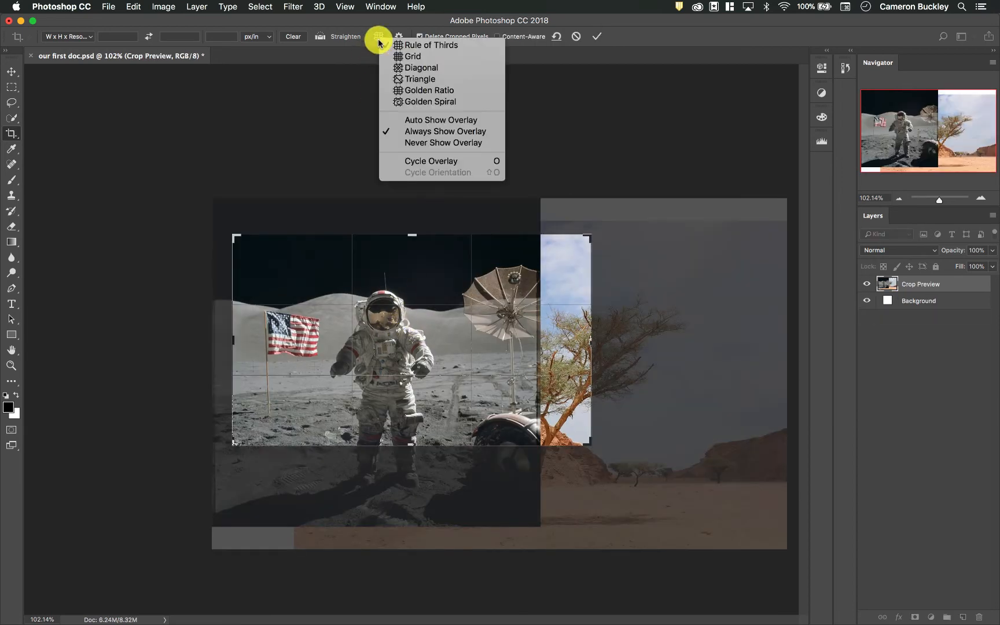
left_click(402, 40)
left_click(382, 37)
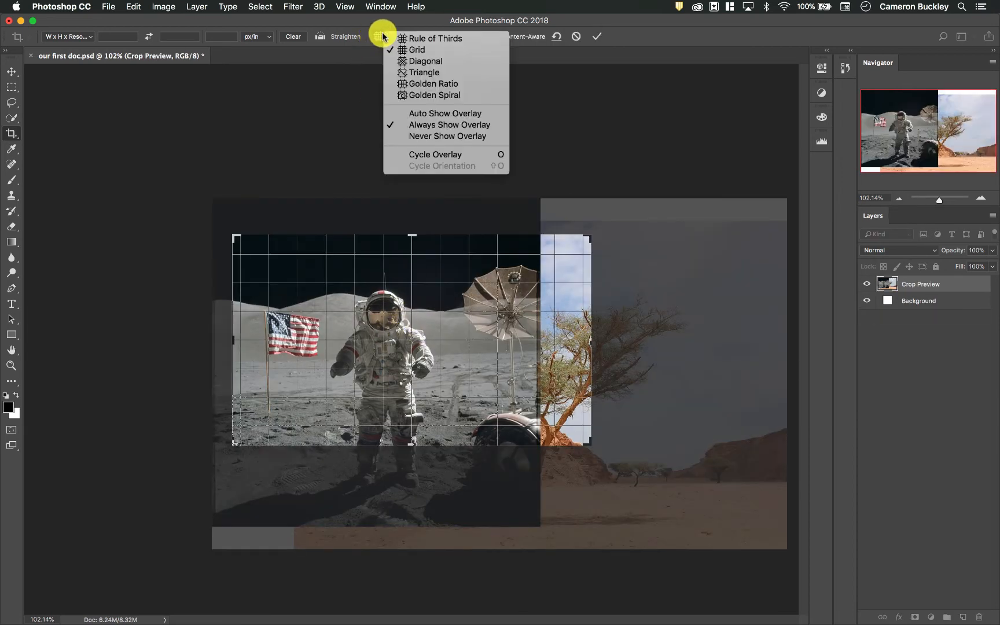
left_click(430, 94)
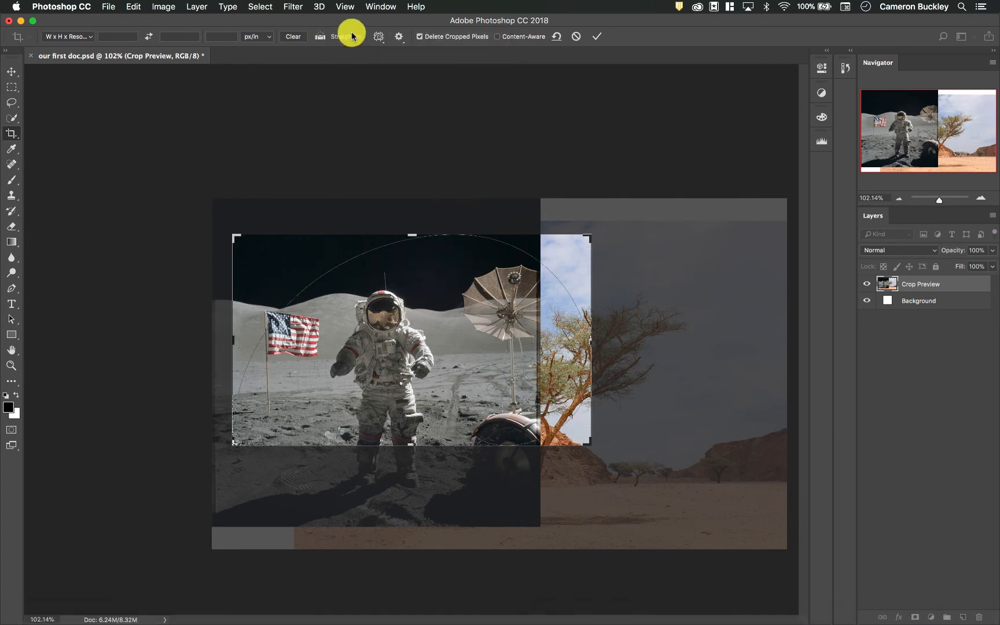
left_click(376, 37)
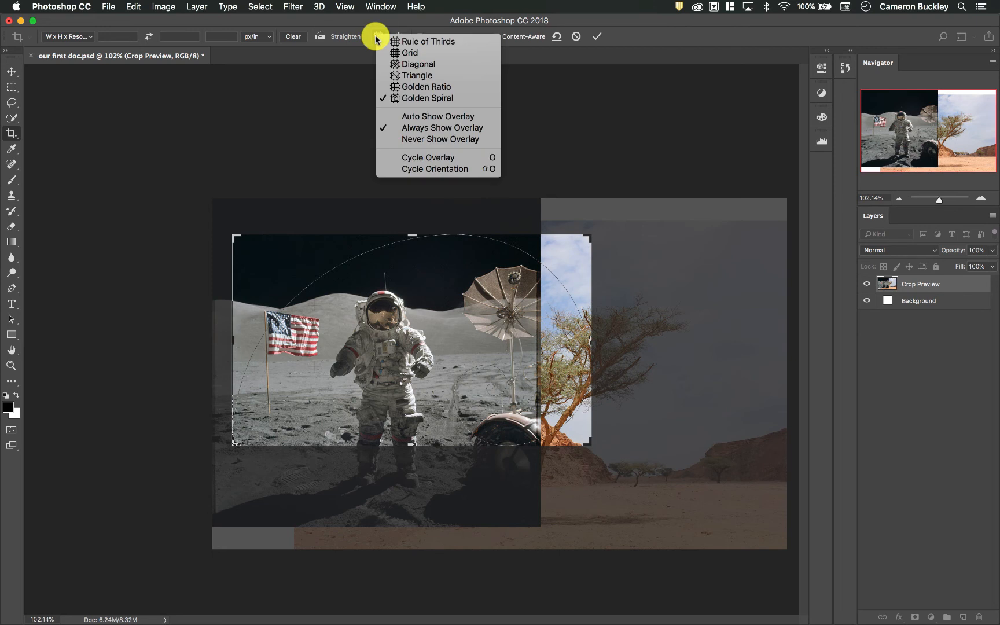
left_click(395, 41)
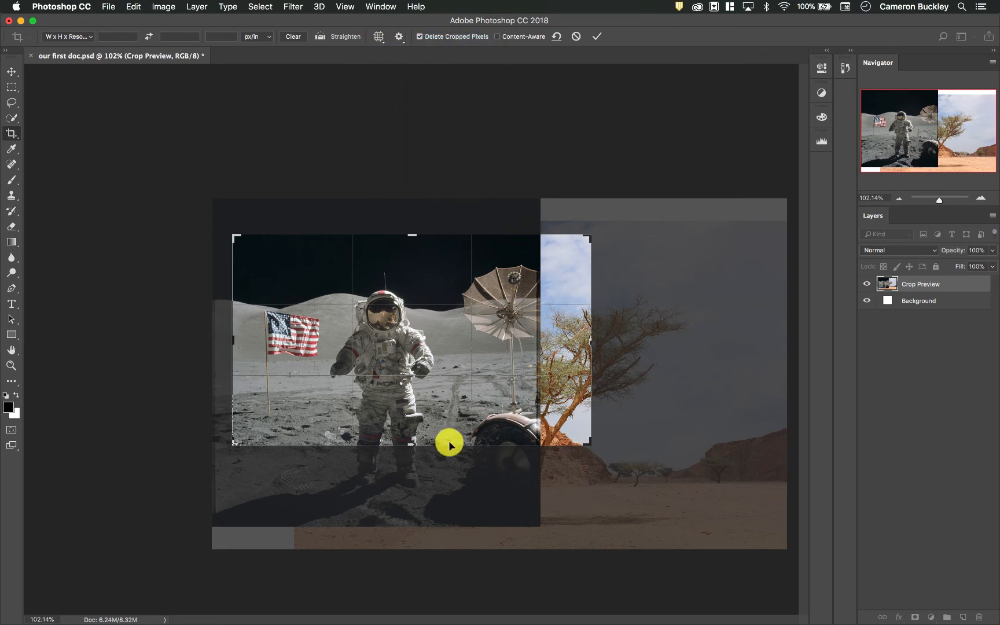
- Shift the image within the crop frame and straighten it by about 2.2° with a line across the lunar ground
left_click_drag(430, 333, 417, 312)
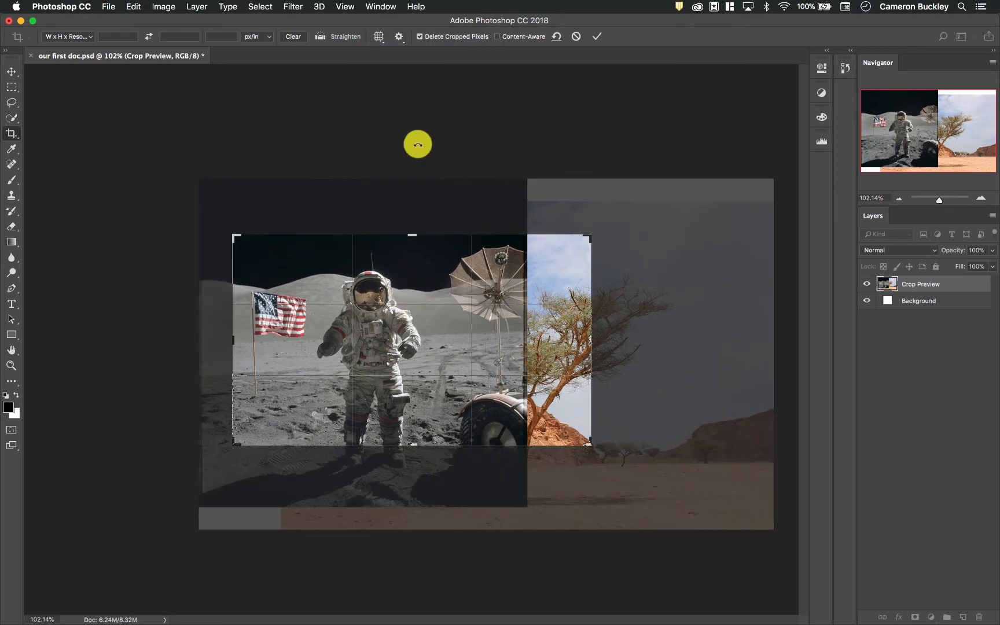
left_click(319, 37)
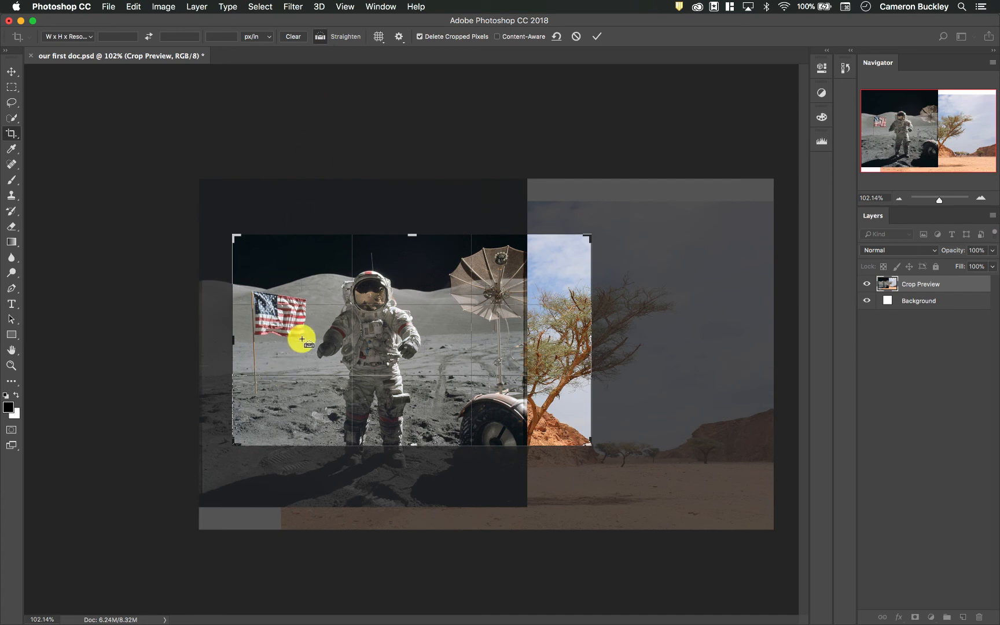
mouse_move(299, 340)
left_mouse_down()
mouse_move(523, 331)
mouse_move(302, 336)
left_mouse_up()
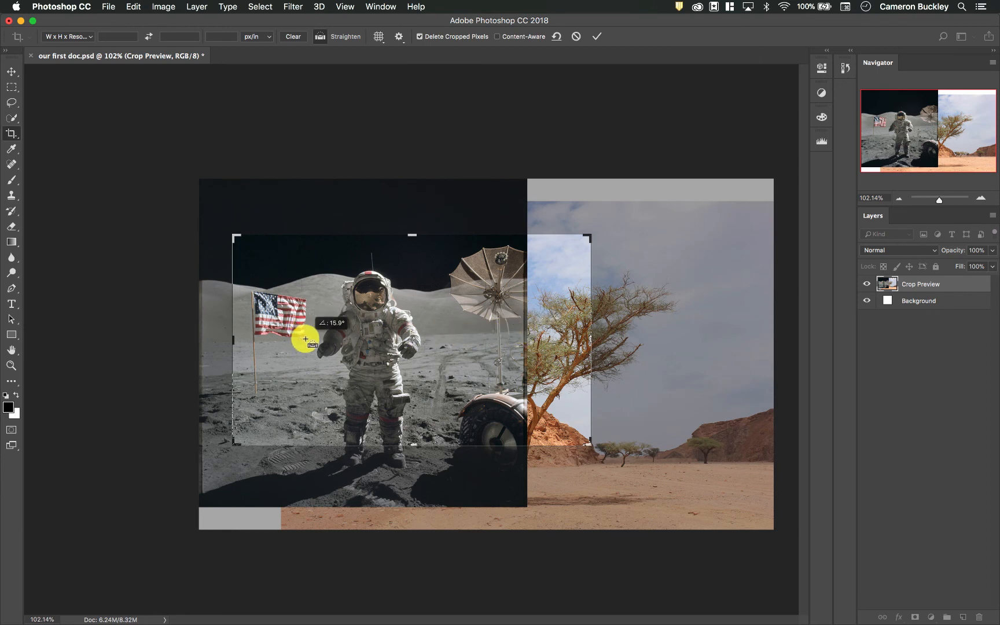
left_click_drag(305, 338, 503, 332)
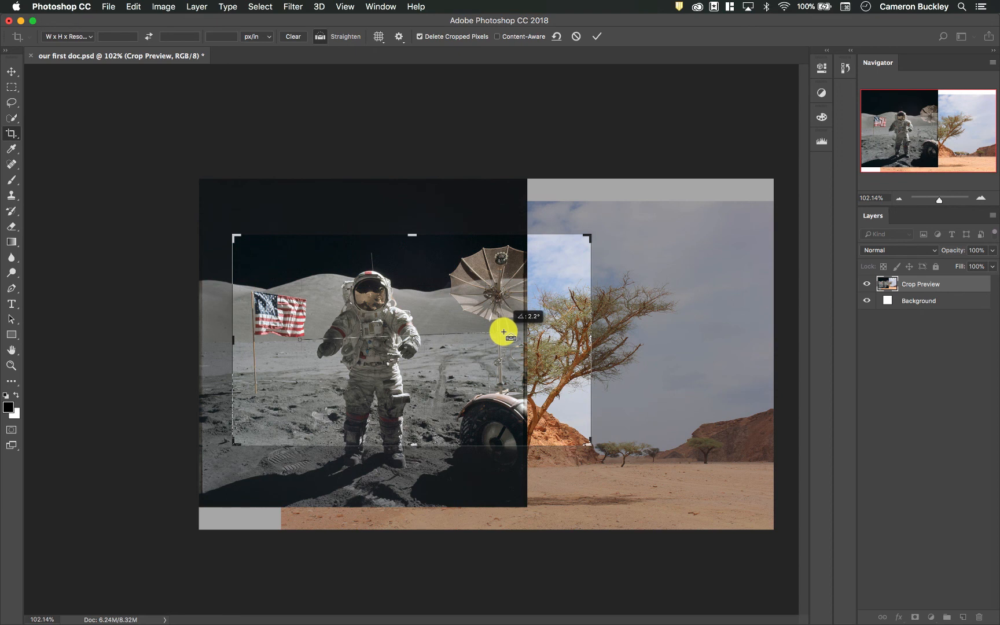
left_click_drag(503, 332, 503, 332)
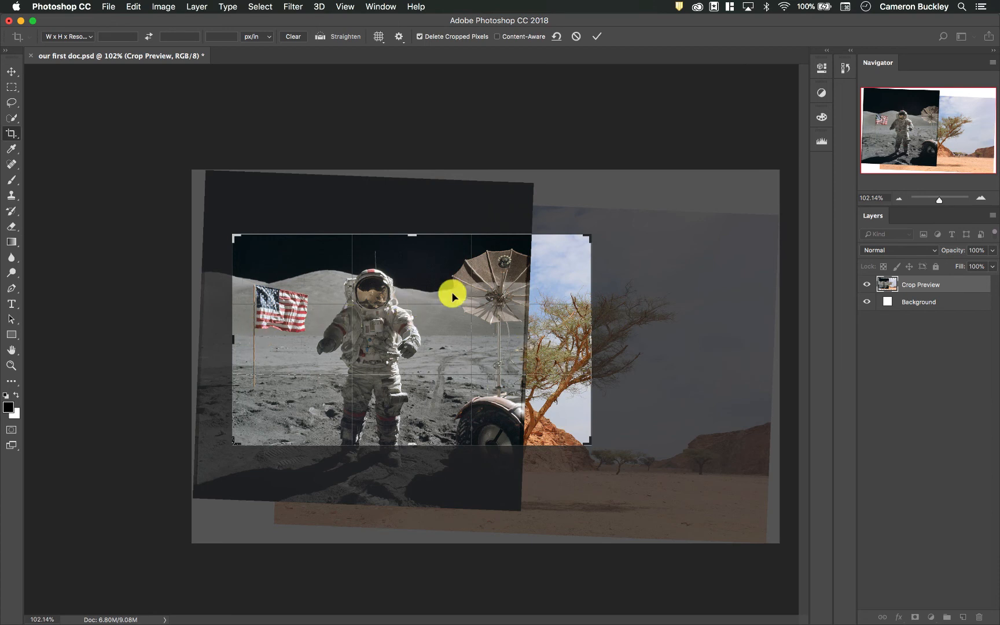
- Narrow the crop to the astronaut and flag, apply it, and undo that crop
left_click_drag(470, 312, 523, 359)
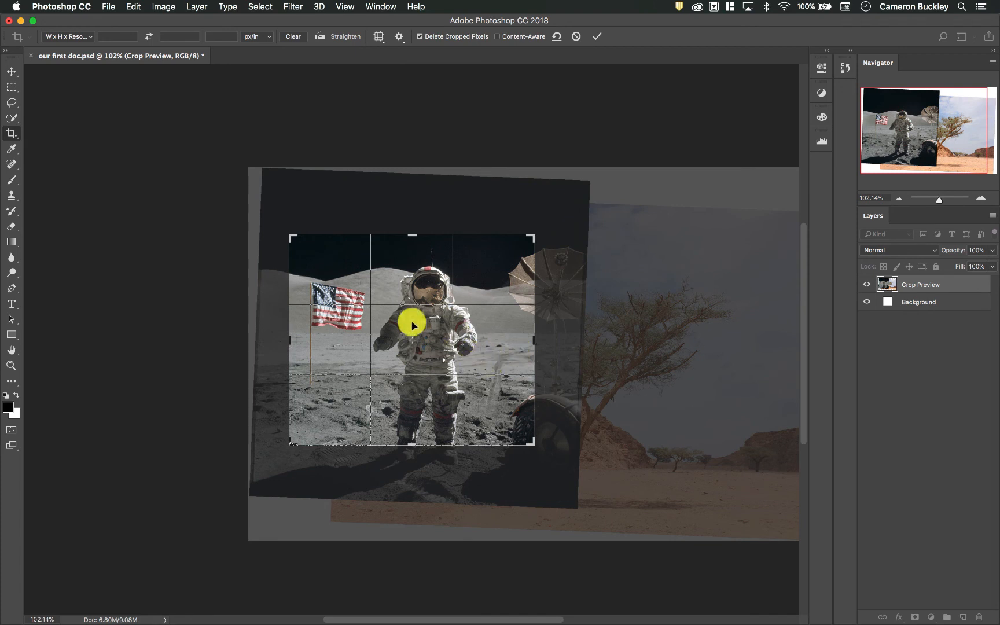
left_click_drag(487, 354, 474, 352)
key("Return")
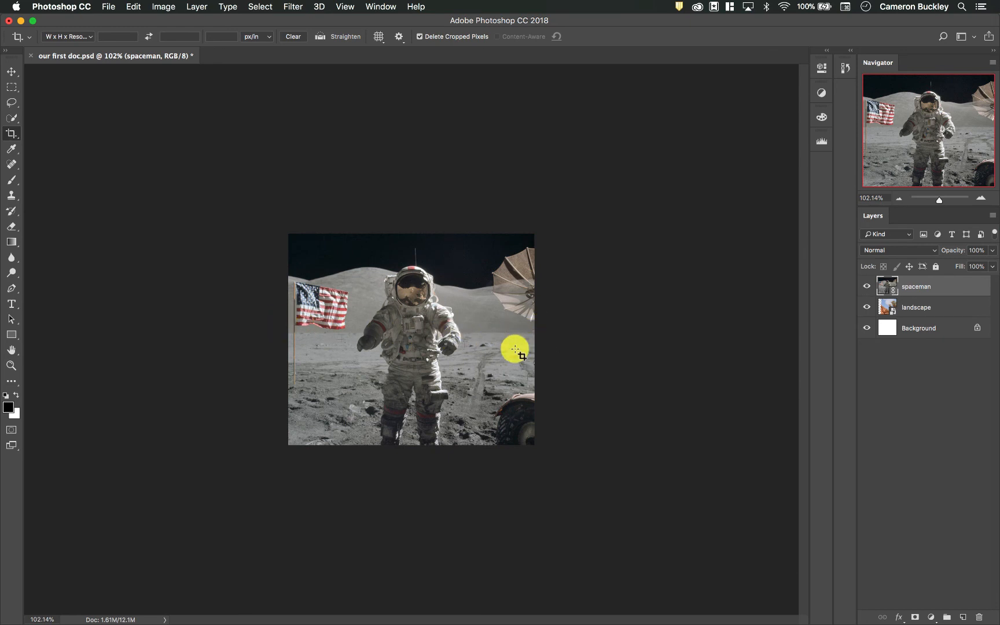
key("ctrl+z")
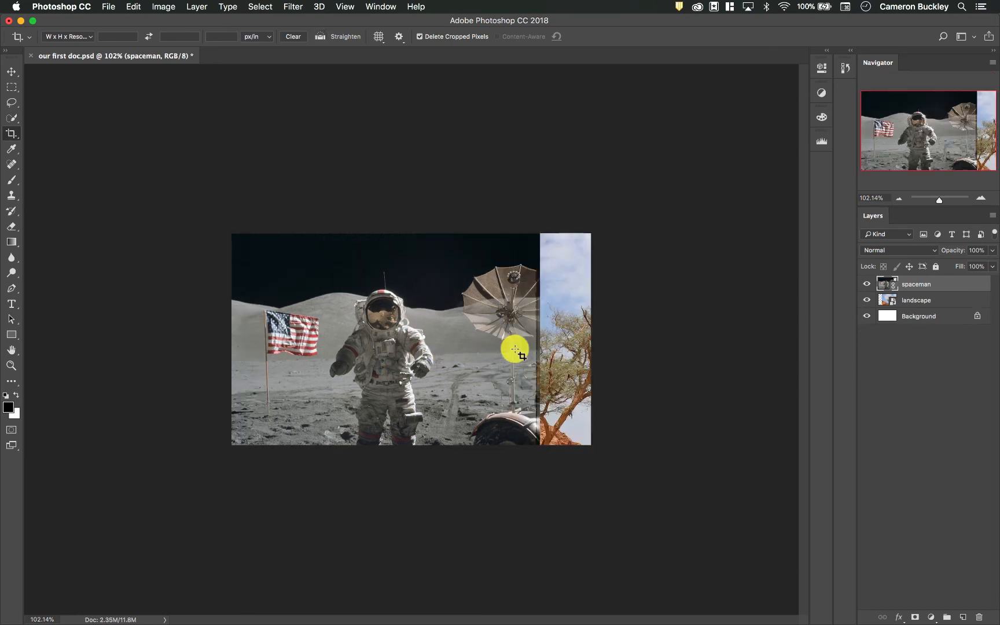
- Reactivate the crop frame on the composition and shrink it from its upper-left corner to just beside the astronaut
left_click(232, 234)
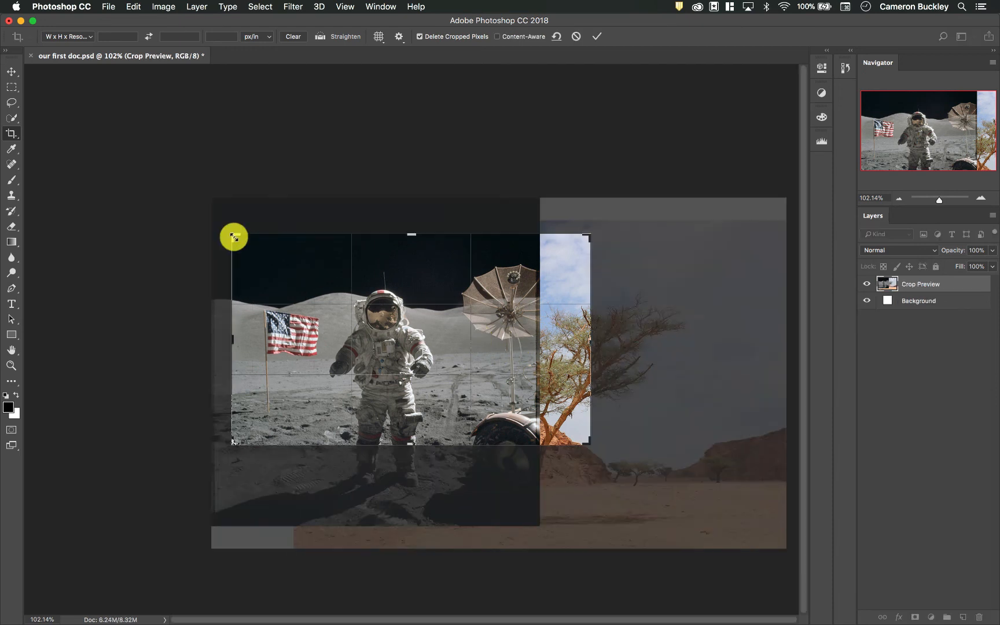
left_click_drag(233, 237, 274, 251)
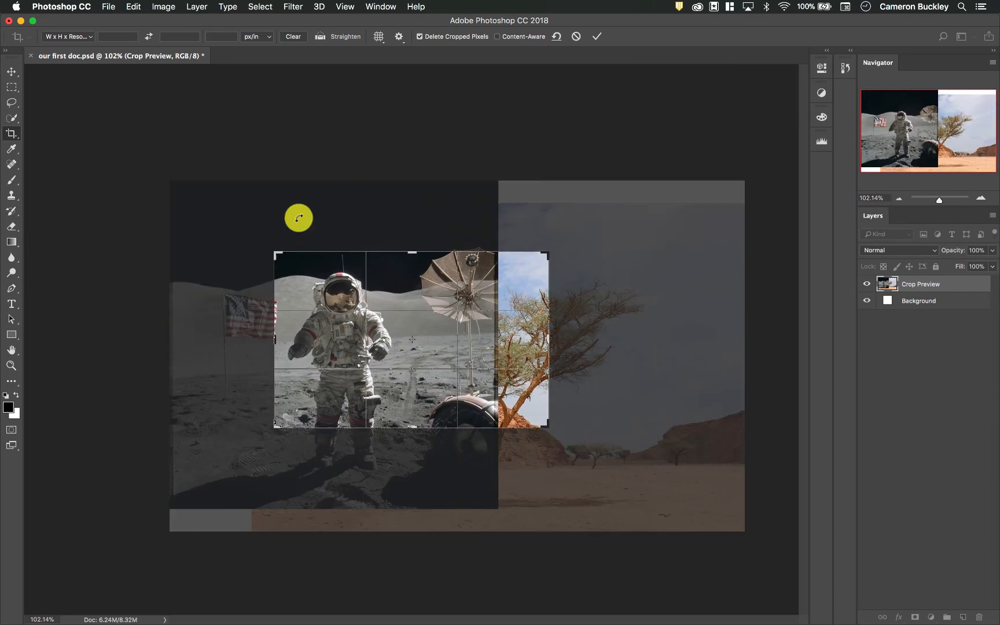
- Keep the crop in W x H x Resolution mode and try a size of 1920 px by 1080 px
left_click(74, 36)
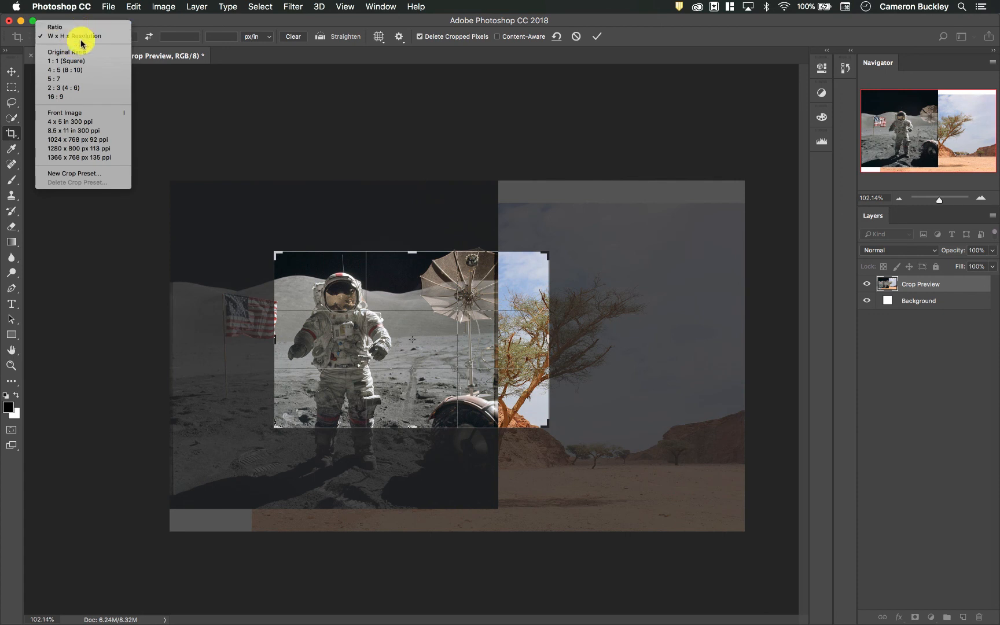
left_click(81, 37)
left_click(56, 37)
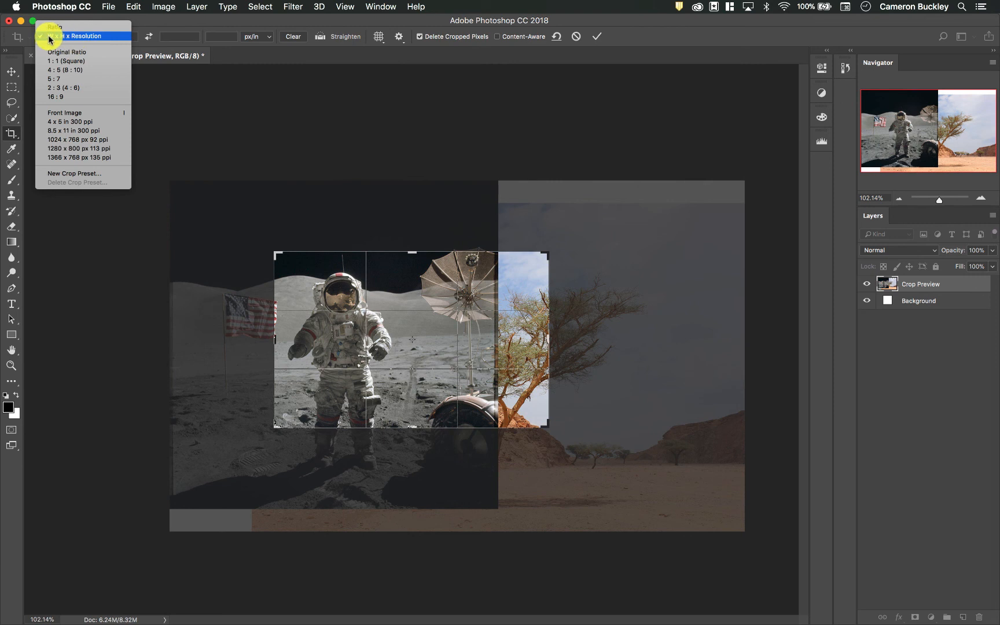
left_click(87, 37)
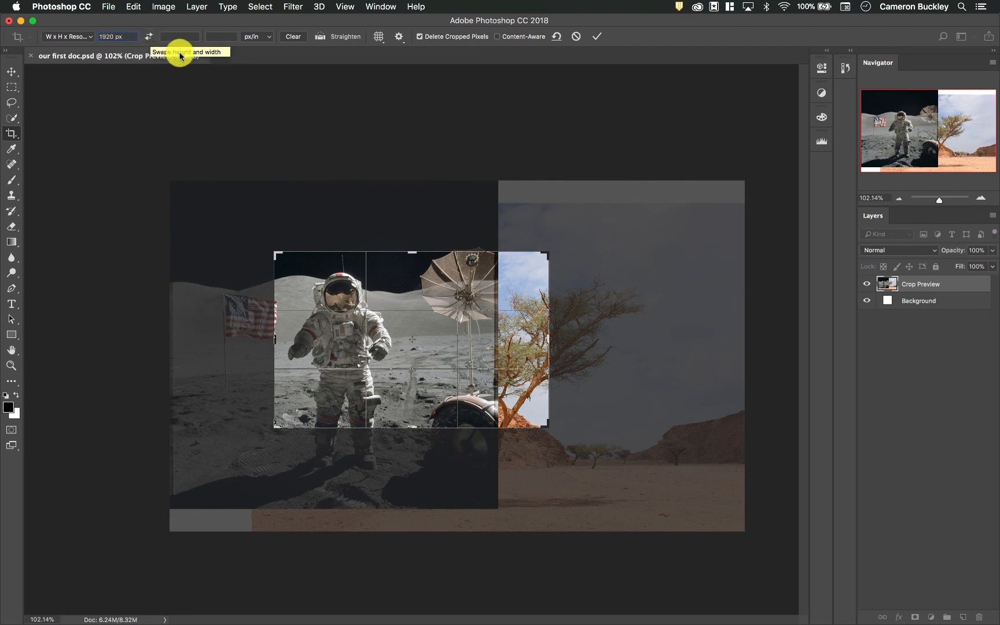
type("1080")
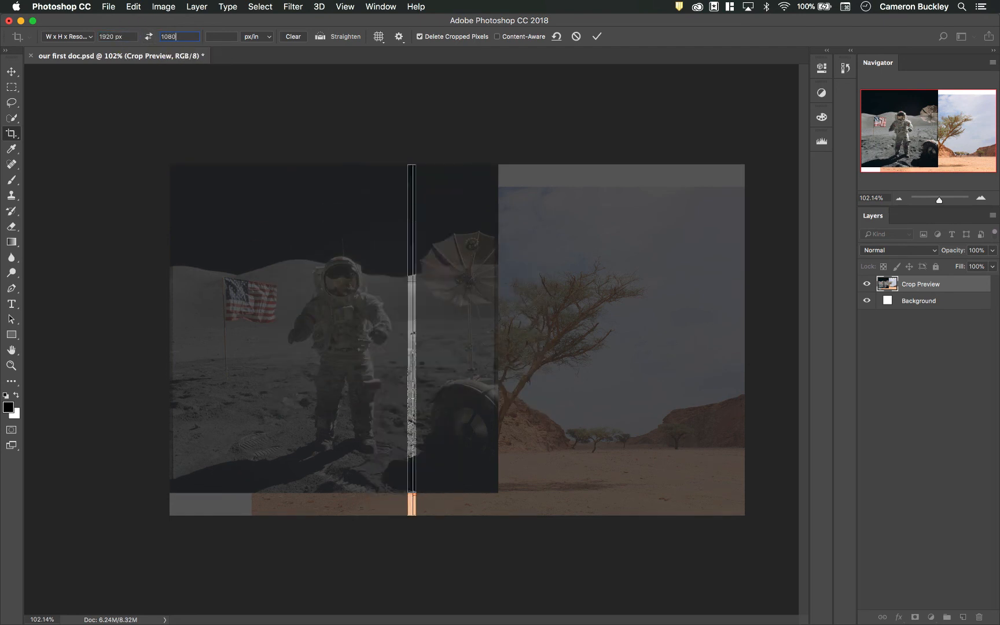
key("Return")
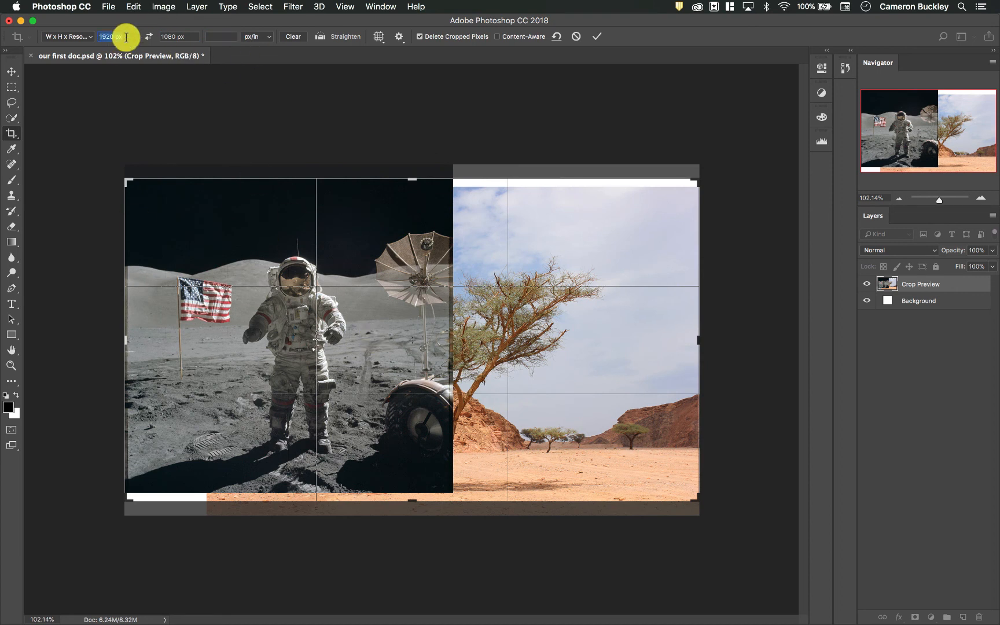
- Try a 100 px by 100 px crop size and shrink the square frame around the rover wheel
type("10")
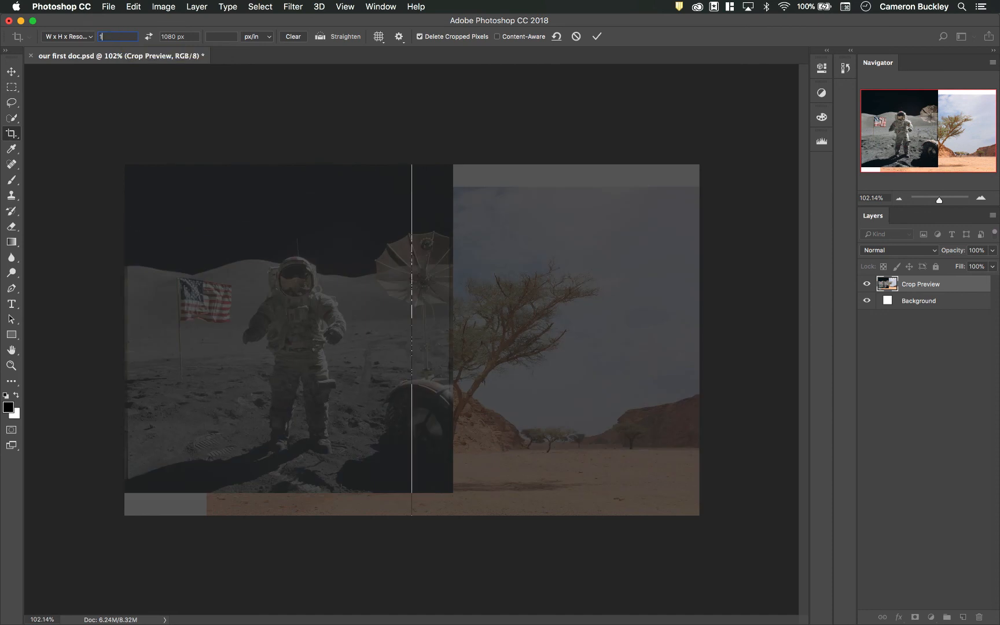
type("10")
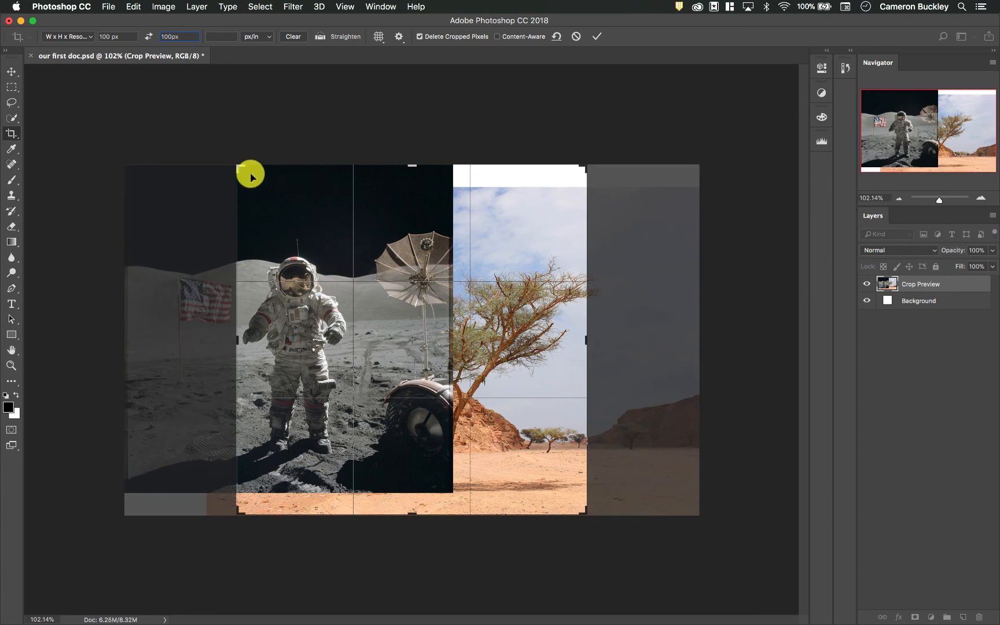
left_click_drag(241, 168, 546, 375)
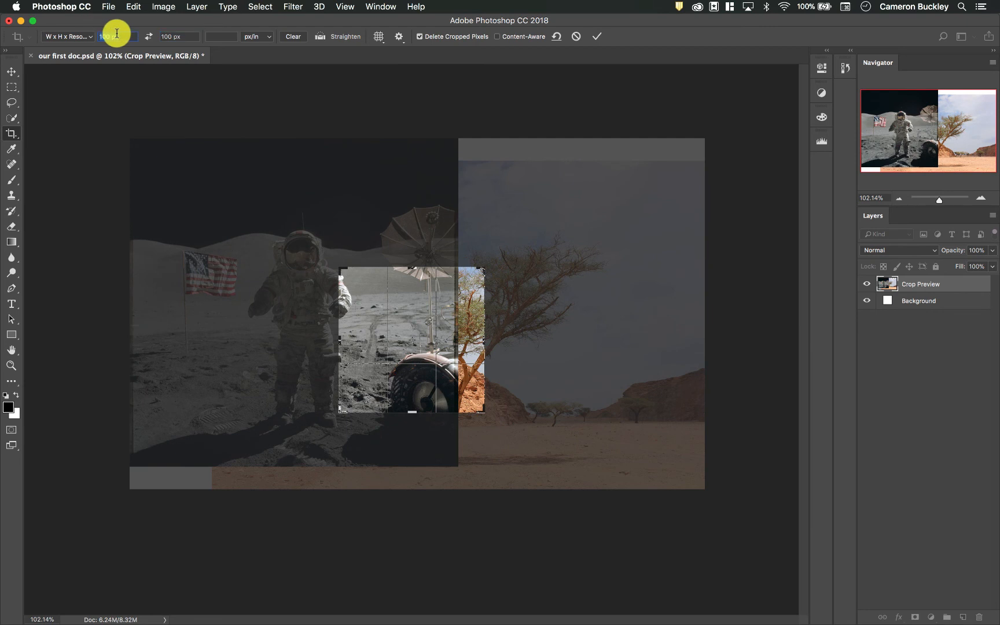
- Try a crop size of 5 in wide by 4 in high and clear the values
type("5 in")
key("Tab")
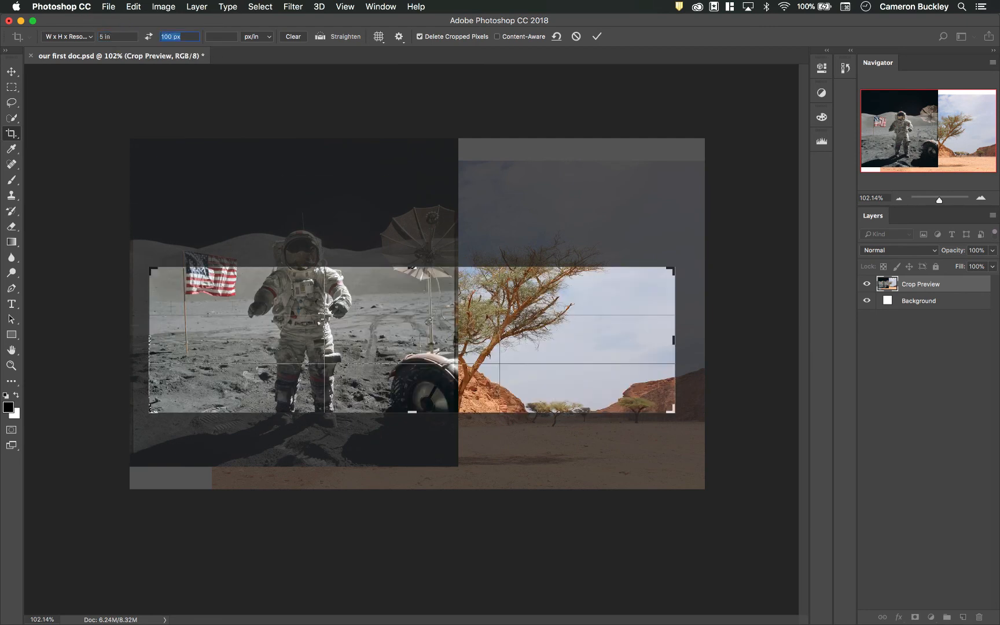
type("4 ")
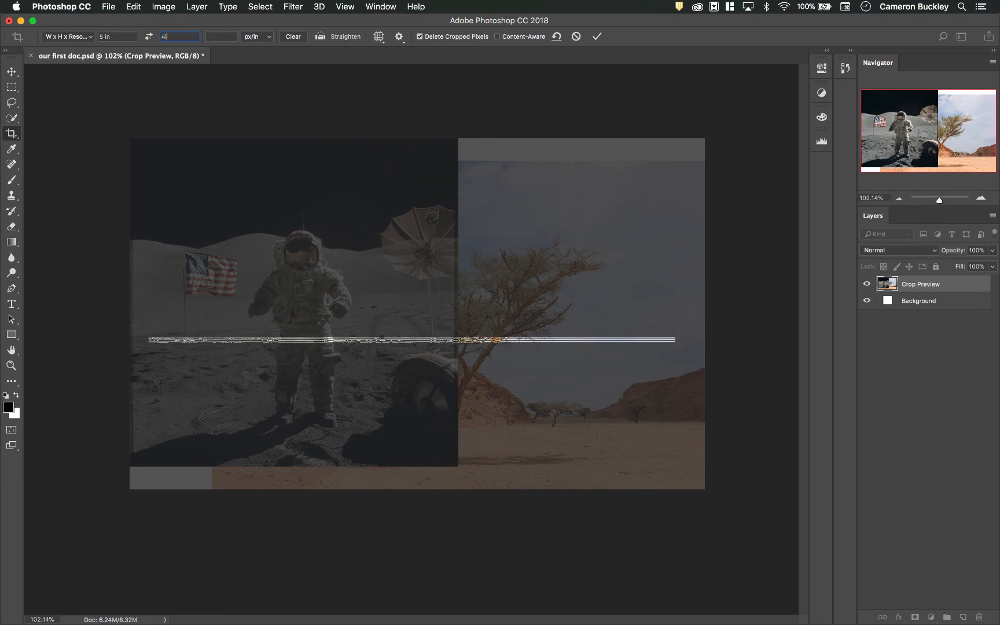
type("in")
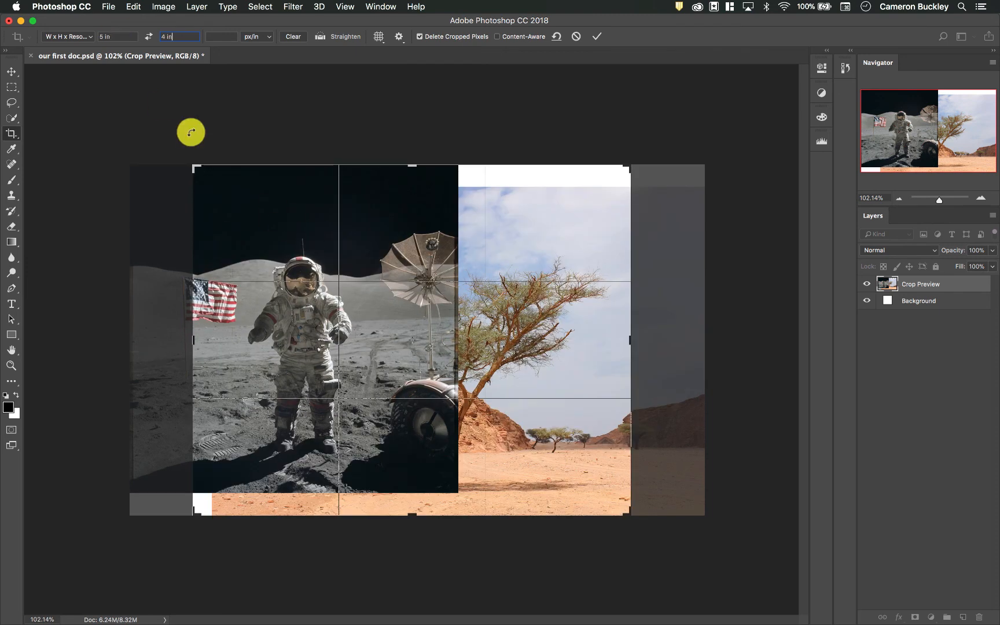
- Try the 16 : 9 crop ratio and resize the frame around the astronaut, dish and tree
left_click(67, 36)
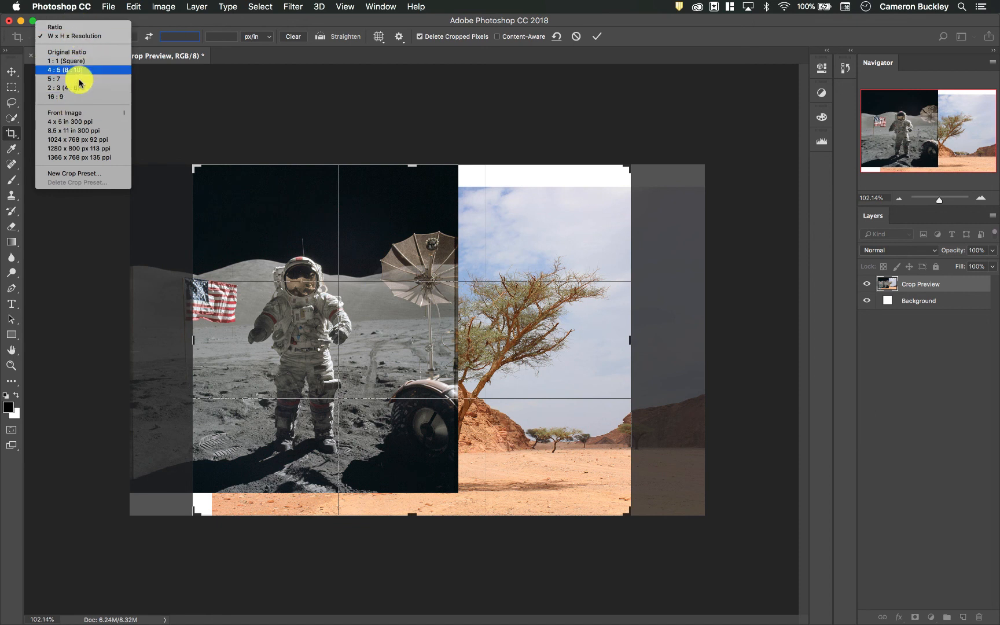
left_click(79, 97)
left_click_drag(130, 184, 297, 254)
left_click_drag(354, 304, 457, 367)
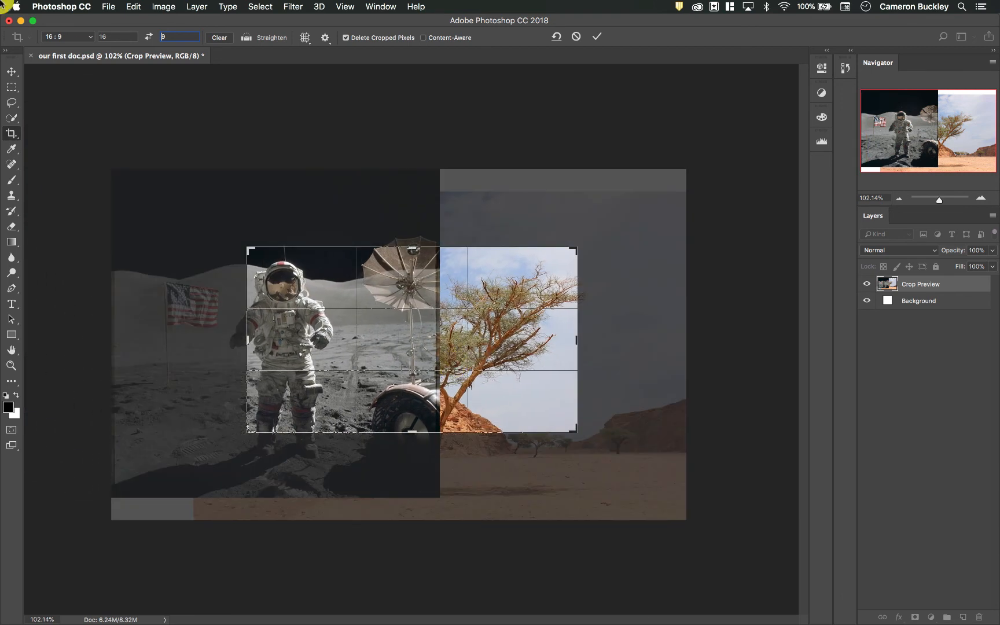
- Apply the 1 : 1 (Square) crop ratio, shift the image to frame the astronaut, and enlarge the frame slightly
left_click(92, 41)
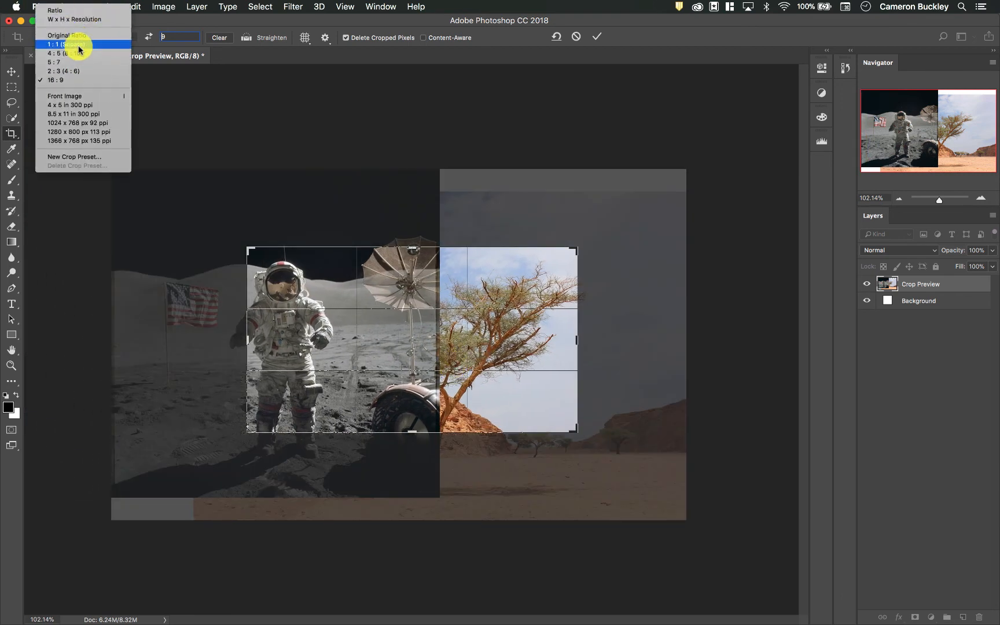
left_click(66, 44)
left_click_drag(448, 314, 489, 317)
left_click(325, 249)
left_click_drag(325, 248, 292, 226)
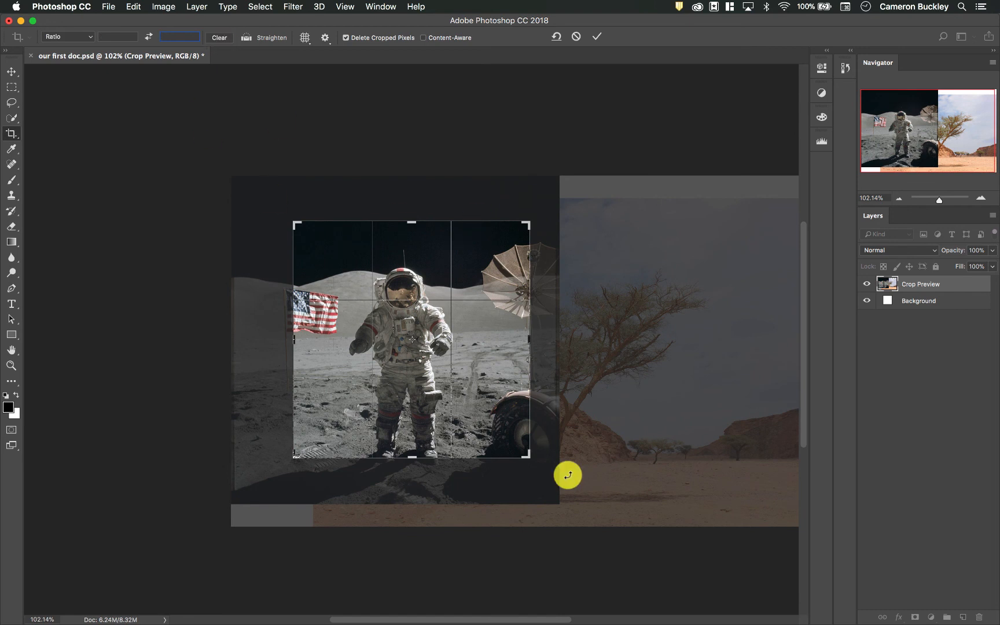
- Widen the crop frame freely, without a fixed ratio, to take in the tree and part of the desert
left_click_drag(526, 457, 645, 458)
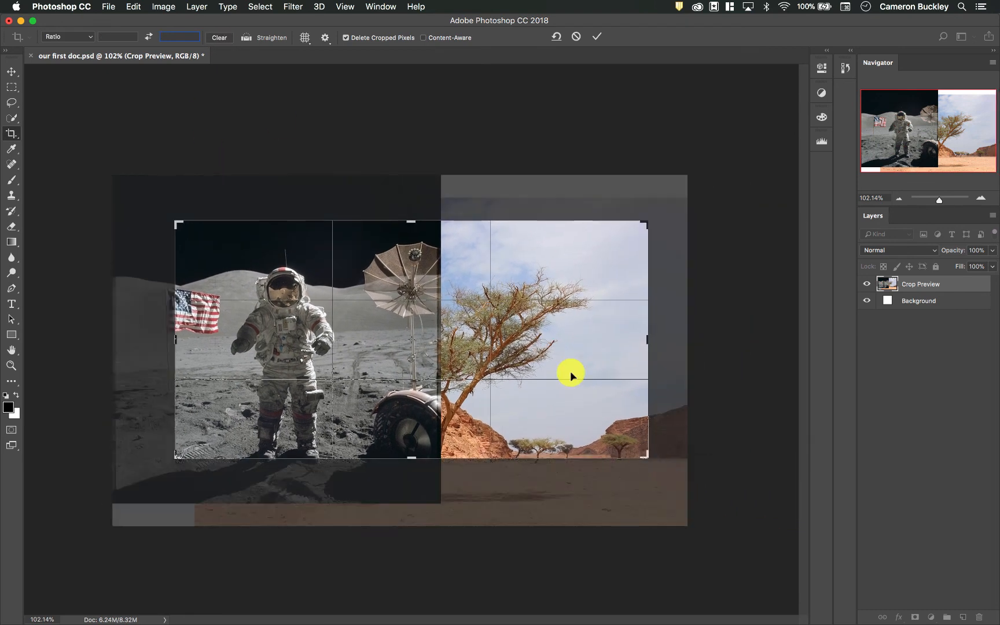